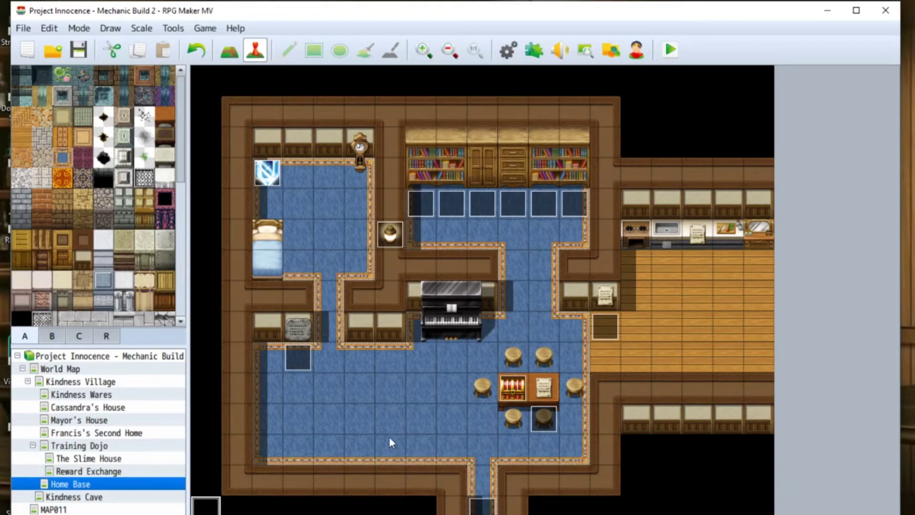
Look through the project's maps from Reward Exchange up the map tree to Kindness Wares.
{"action": "left_click", "coordinate": [128, 472]}
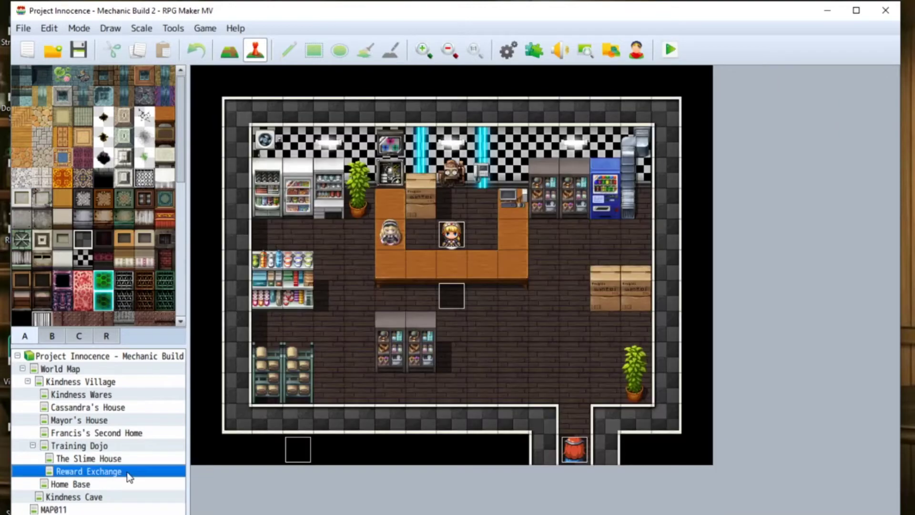
{"action": "left_click", "coordinate": [137, 460]}
{"action": "left_click", "coordinate": [138, 433]}
{"action": "left_click", "coordinate": [139, 420]}
{"action": "left_click", "coordinate": [145, 396]}
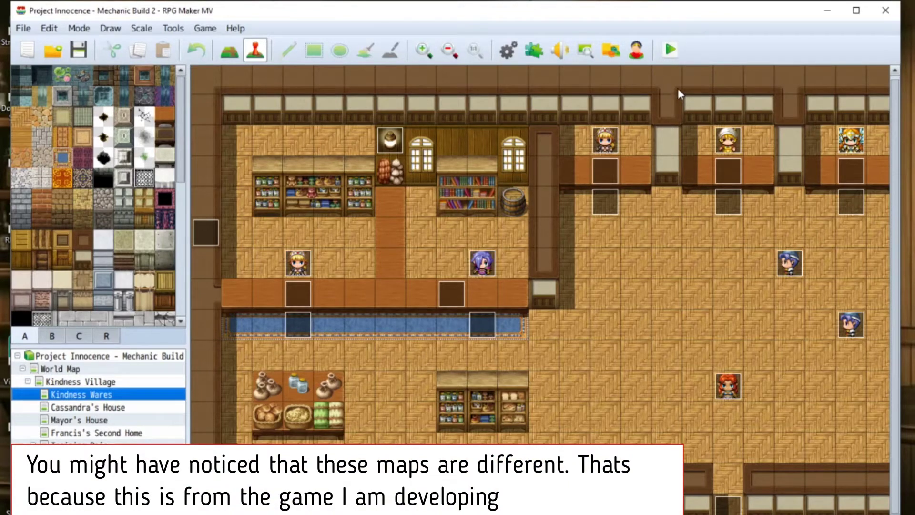
Turn off the YEP_SaveCore plugin in the Plugin Manager and apply the change.
{"action": "left_click", "coordinate": [666, 49]}
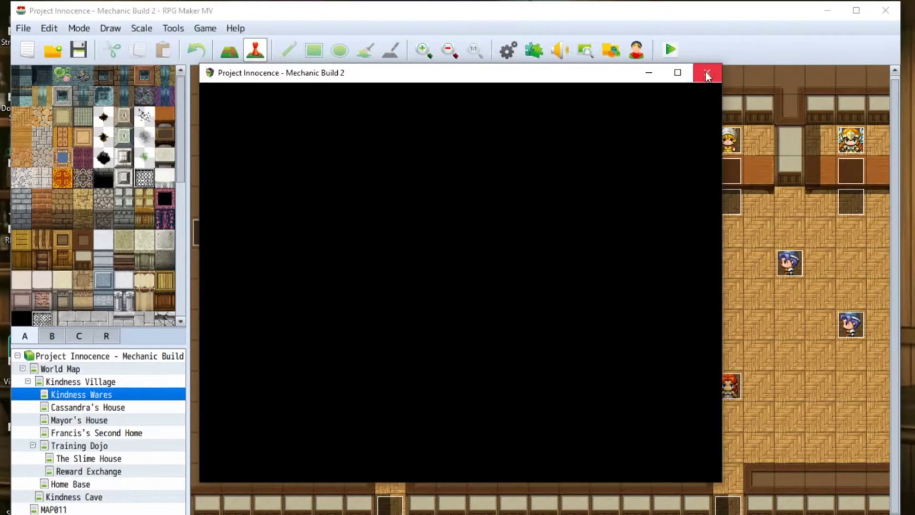
{"action": "left_click", "coordinate": [707, 72]}
{"action": "left_click", "coordinate": [537, 48]}
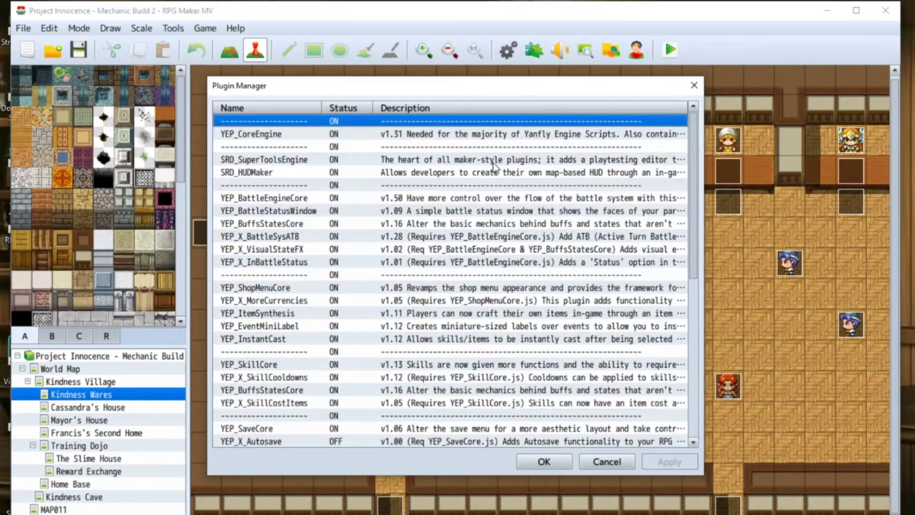
{"action": "scroll", "coordinate": [367, 222], "scroll_direction": "down", "scroll_amount": 1}
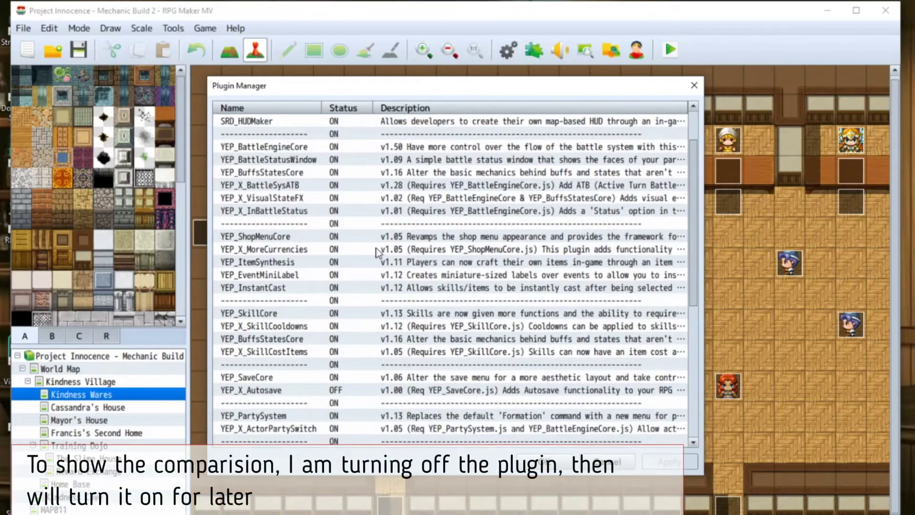
{"action": "right_click", "coordinate": [439, 384]}
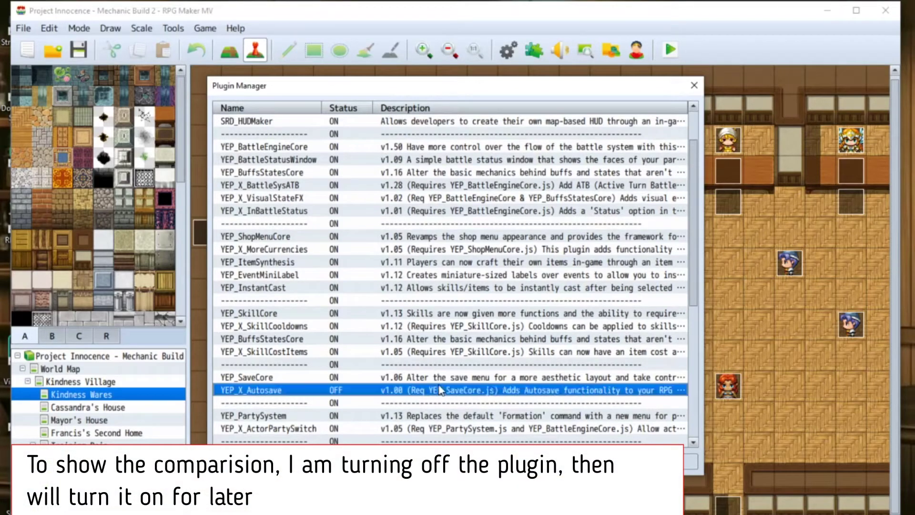
{"action": "right_click", "coordinate": [435, 373]}
{"action": "right_click", "coordinate": [436, 374]}
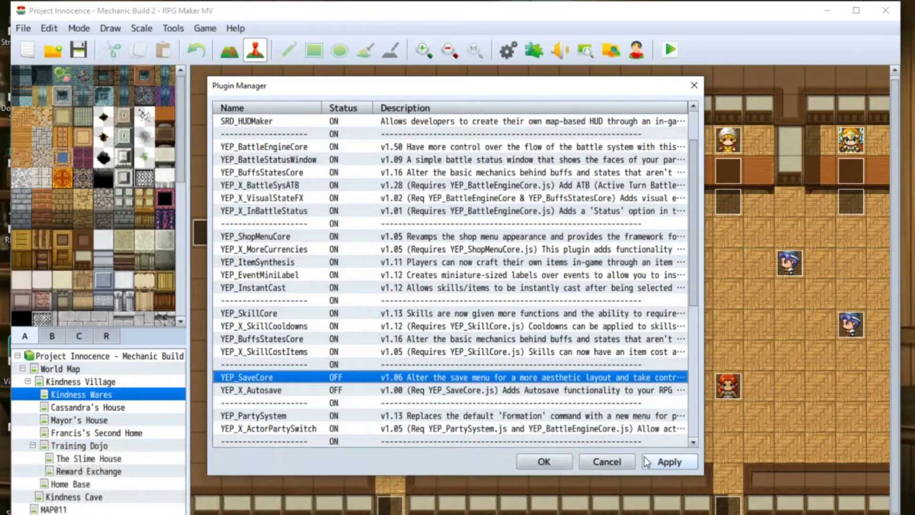
{"action": "left_click", "coordinate": [667, 461]}
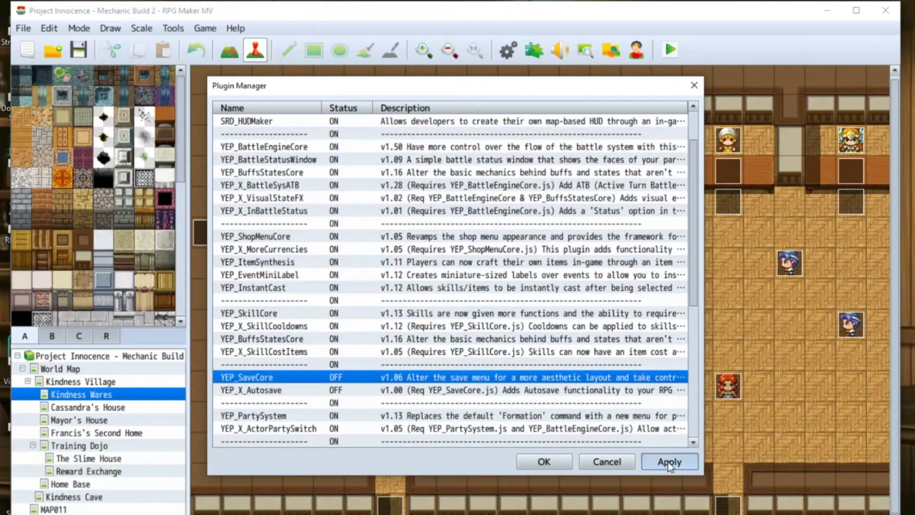
{"action": "left_click", "coordinate": [542, 462]}
Launch a playtest with the project changes saved and start a new game.
{"action": "left_click", "coordinate": [670, 49]}
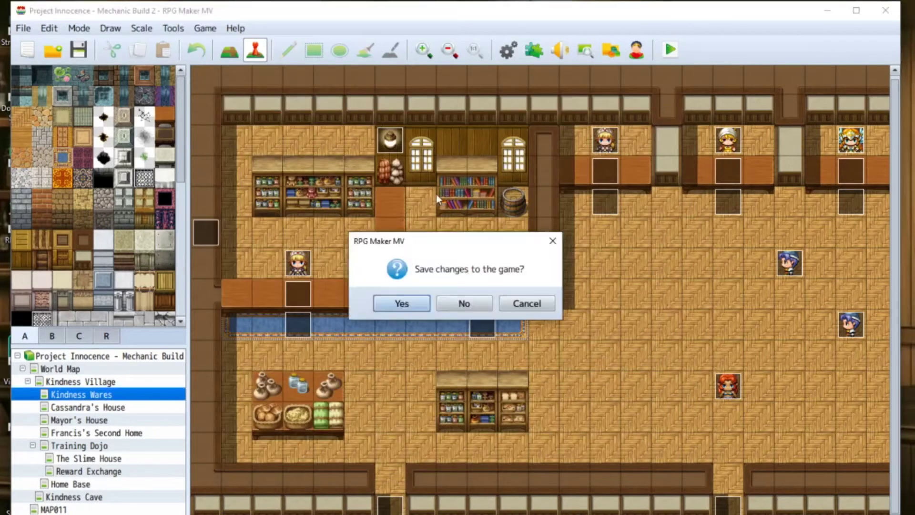
{"action": "left_click", "coordinate": [398, 297]}
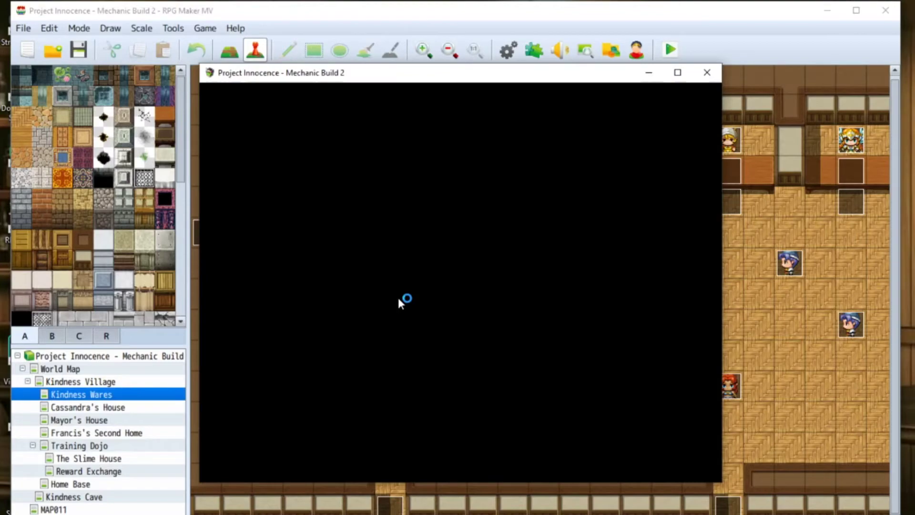
{"action": "key", "text": "Down"}
{"action": "key", "text": "Down"}
{"action": "key", "text": "Up"}
{"action": "key", "text": "Down"}
{"action": "key", "text": "Return"}
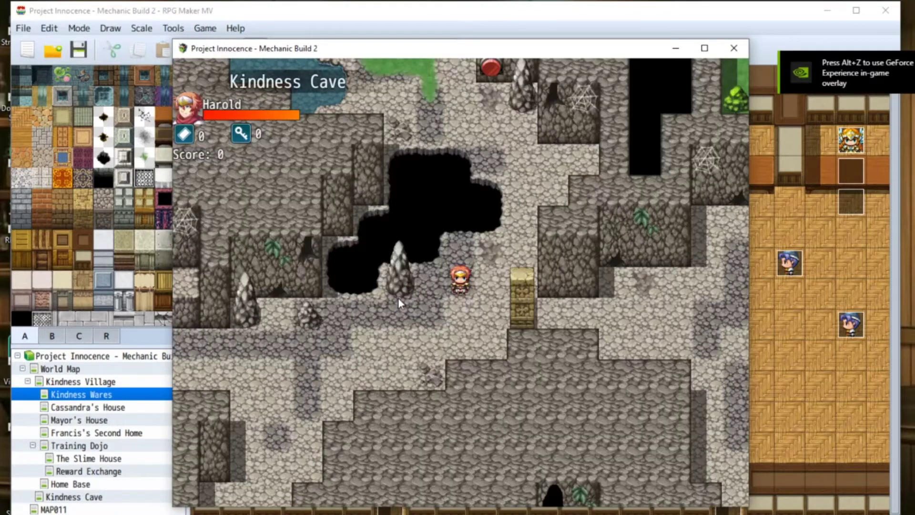
Save the game to File 14 from the in-game main menu, and close the playtest after viewing the default save screen.
{"action": "key", "text": "Escape"}
{"action": "key", "text": "Down"}
{"action": "key", "text": "Down"}
{"action": "key", "text": "Down"}
{"action": "key", "text": "Down"}
{"action": "key", "text": "Down"}
{"action": "key", "text": "Down"}
{"action": "key", "text": "Down"}
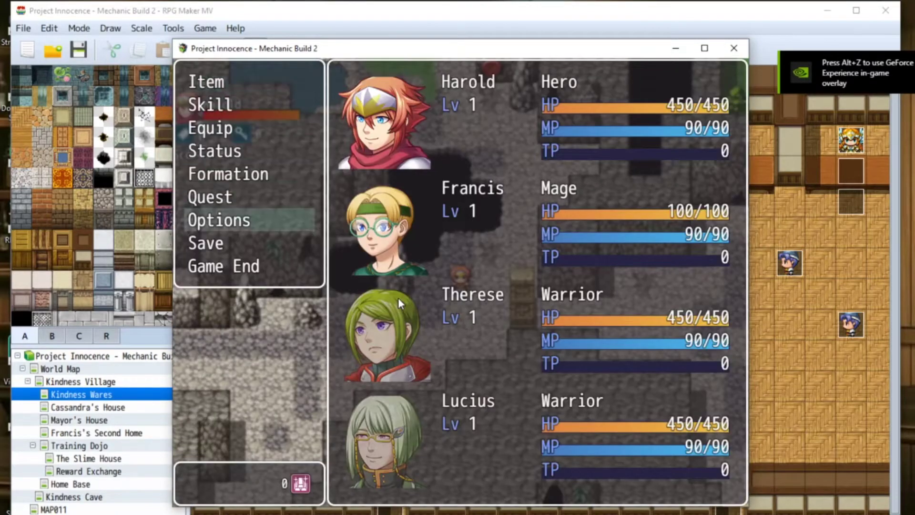
{"action": "key", "text": "Return"}
{"action": "key", "text": "Return"}
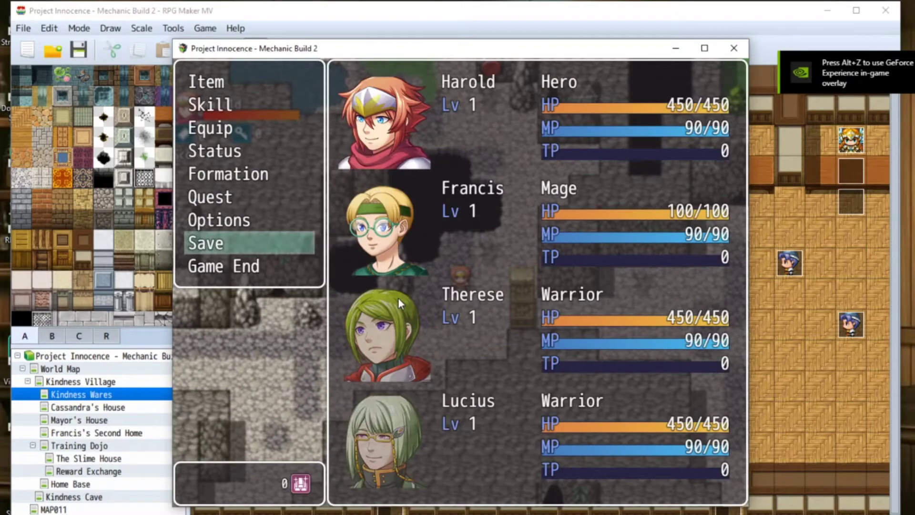
{"action": "key", "text": "Return"}
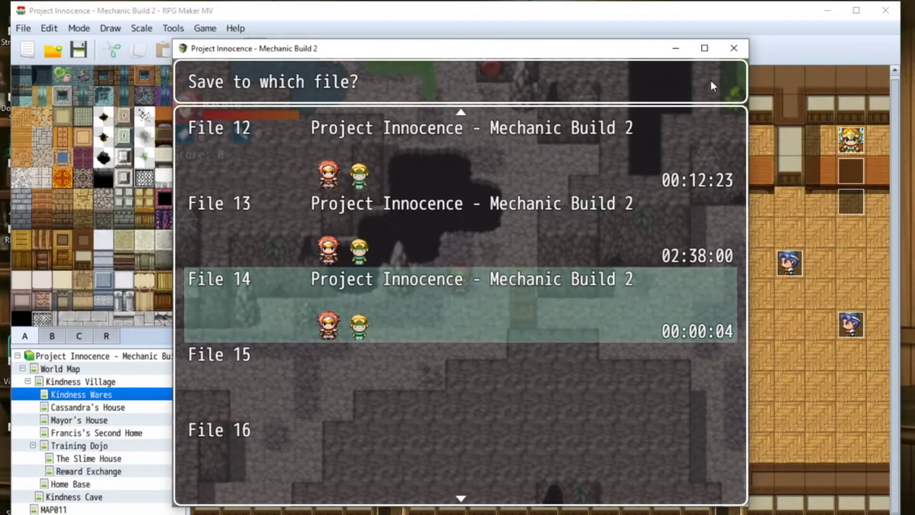
{"action": "left_click", "coordinate": [734, 48]}
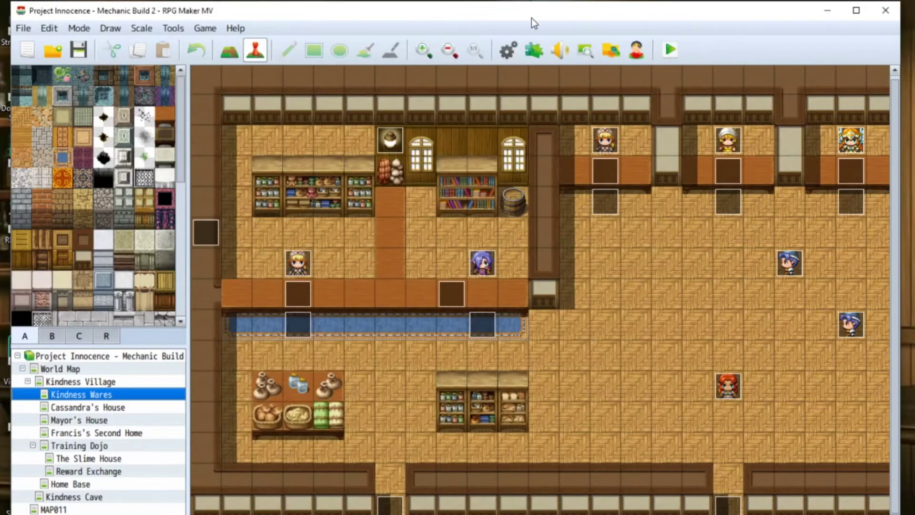
Turn the YEP_SaveCore plugin back on in the Plugin Manager and confirm the change.
{"action": "left_click", "coordinate": [534, 50]}
{"action": "scroll", "coordinate": [526, 186], "scroll_direction": "down", "scroll_amount": 3}
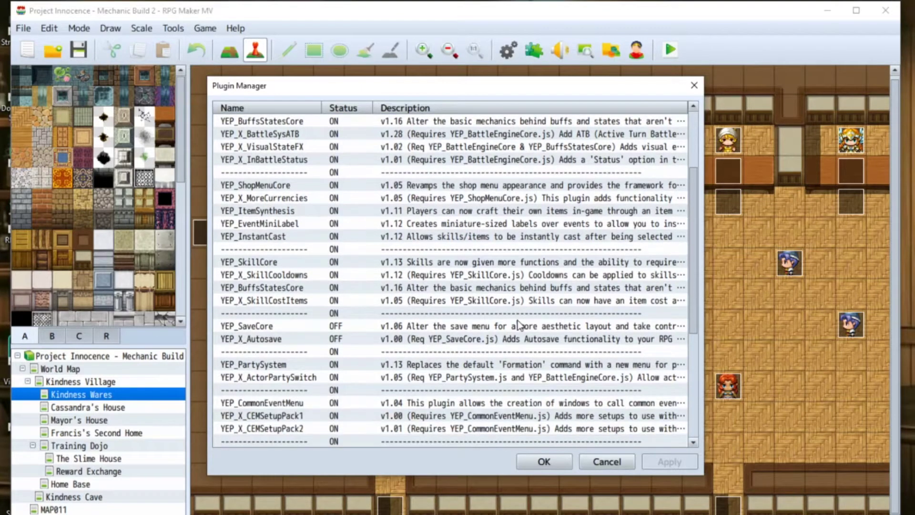
{"action": "right_click", "coordinate": [519, 325]}
{"action": "left_click", "coordinate": [582, 476]}
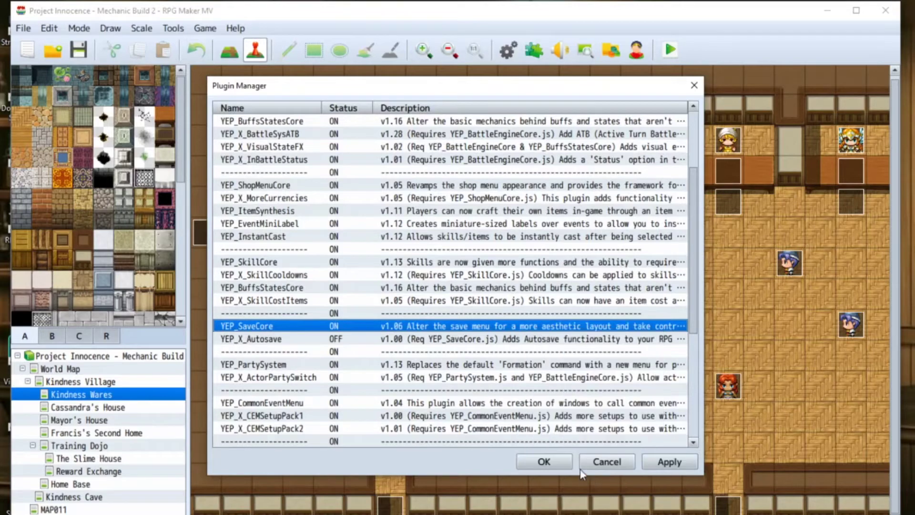
{"action": "left_click", "coordinate": [563, 465]}
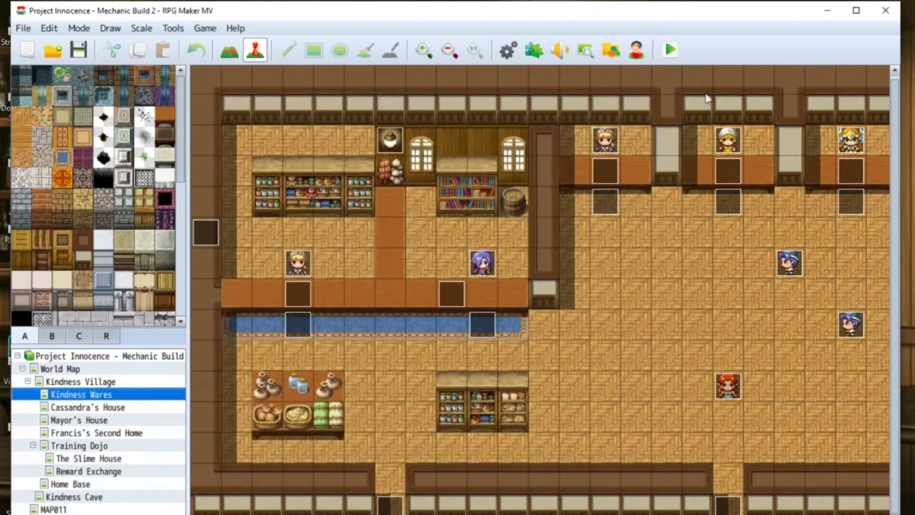
Save the project changes, run a playtest, examine the save file menu through Continue, and close the playtest.
{"action": "left_click", "coordinate": [669, 49]}
{"action": "left_click", "coordinate": [402, 304]}
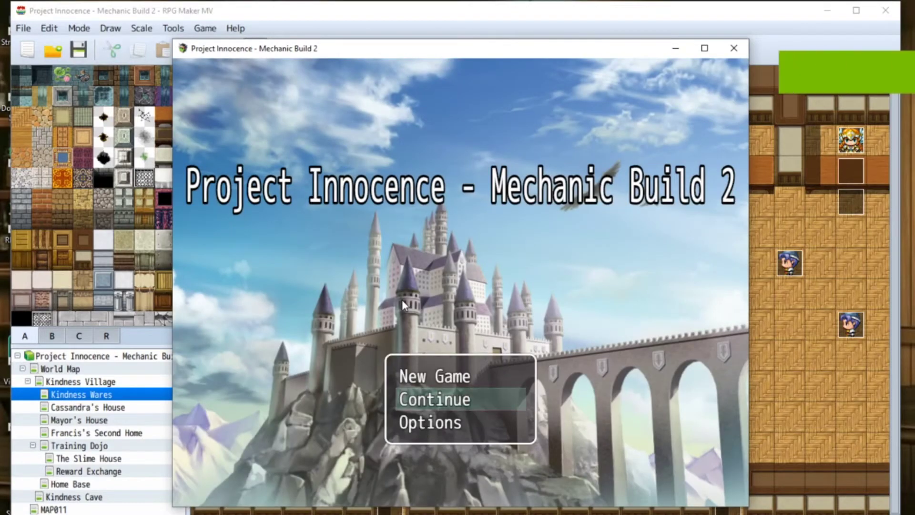
{"action": "key", "text": "Return"}
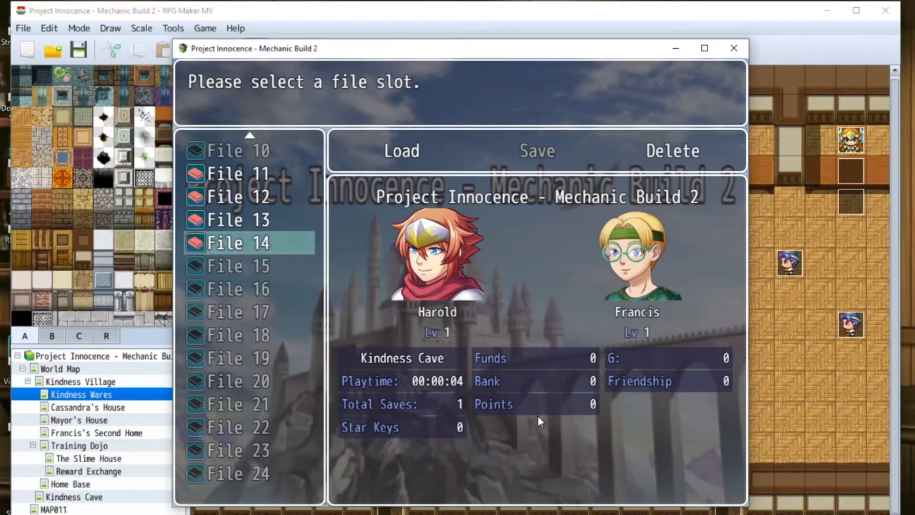
{"action": "left_click", "coordinate": [733, 49]}
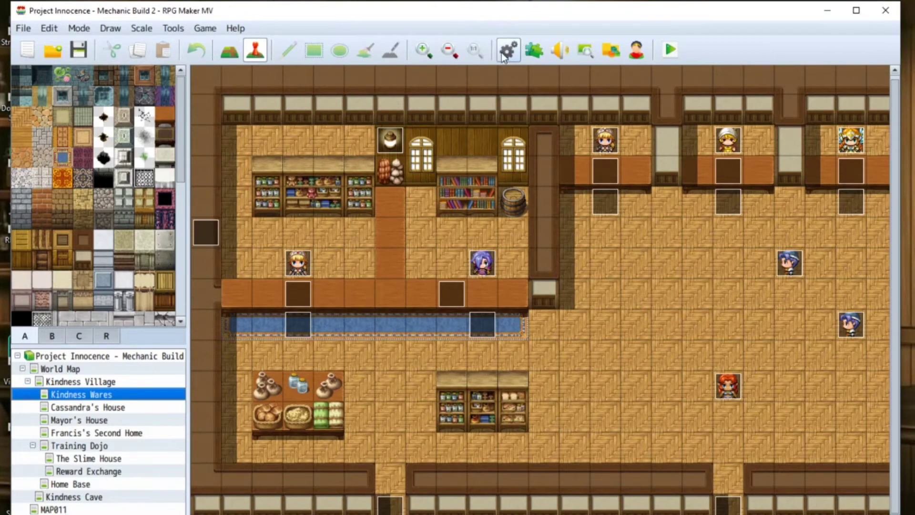
Open the YEP_SaveCore plugin settings and review its parameters through the Info Window, Vocabulary and Technical groups.
{"action": "left_click", "coordinate": [526, 49]}
{"action": "scroll", "coordinate": [532, 184], "scroll_direction": "down", "scroll_amount": 5}
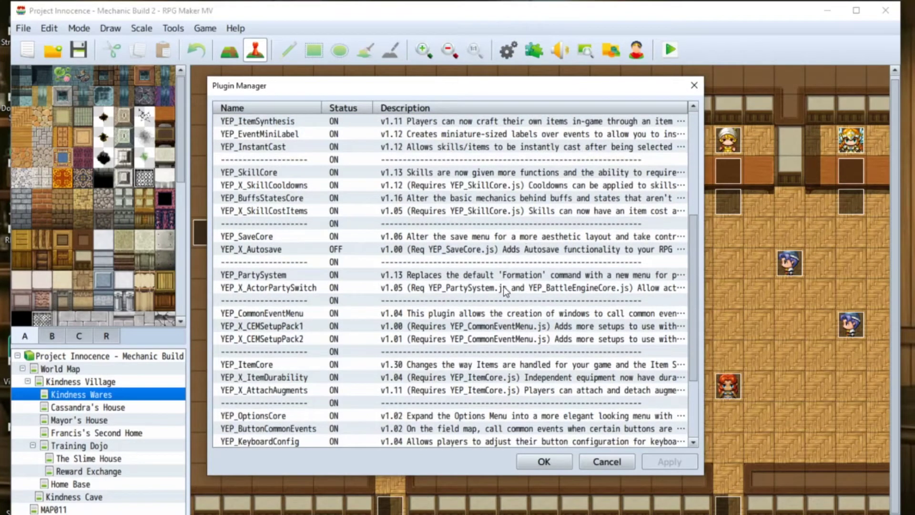
{"action": "double_click", "coordinate": [460, 236]}
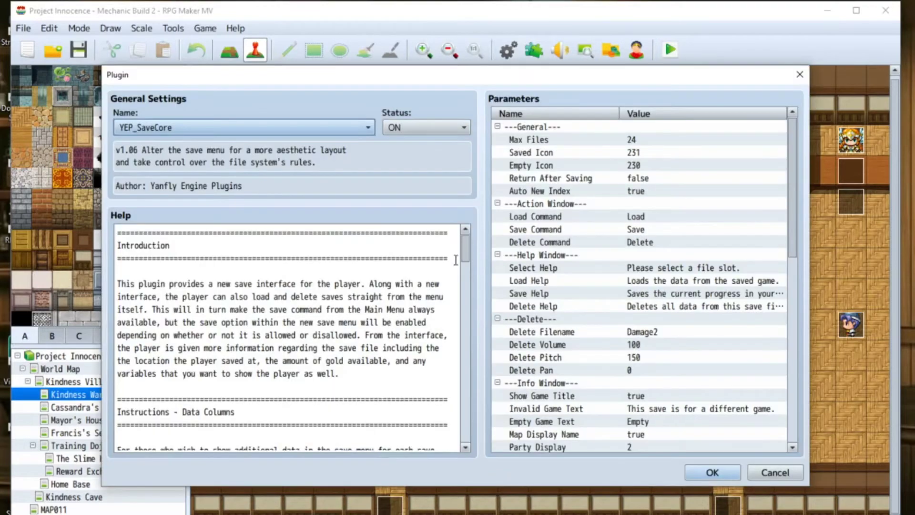
{"action": "scroll", "coordinate": [415, 285], "scroll_direction": "down", "scroll_amount": 2}
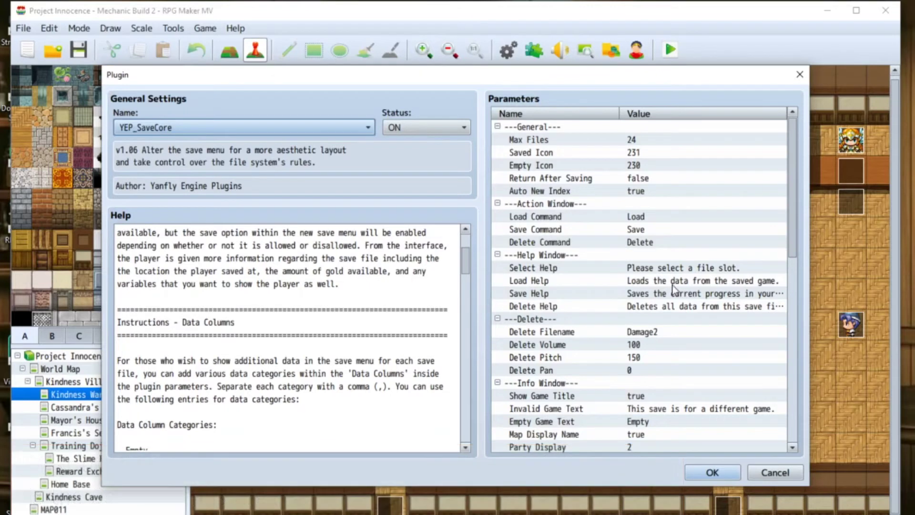
{"action": "scroll", "coordinate": [656, 251], "scroll_direction": "down", "scroll_amount": 4}
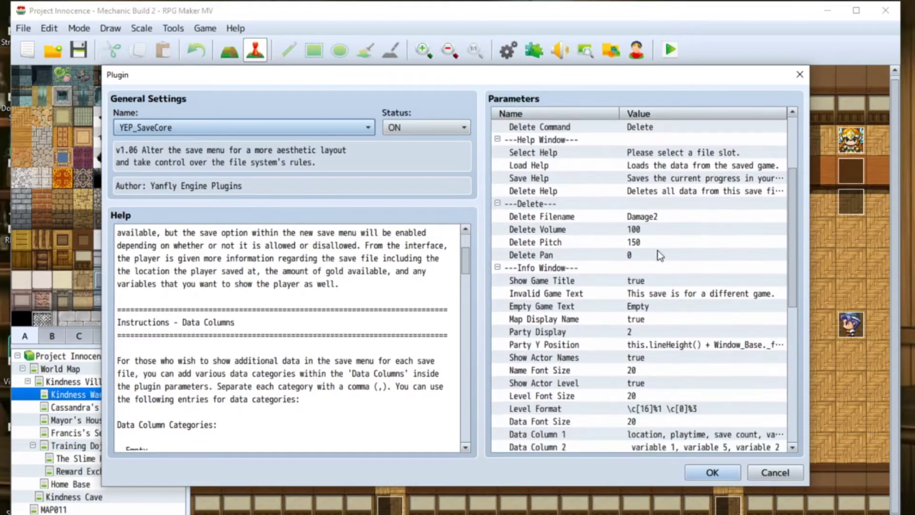
{"action": "scroll", "coordinate": [658, 250], "scroll_direction": "down", "scroll_amount": 1}
{"action": "scroll", "coordinate": [657, 248], "scroll_direction": "up", "scroll_amount": 2}
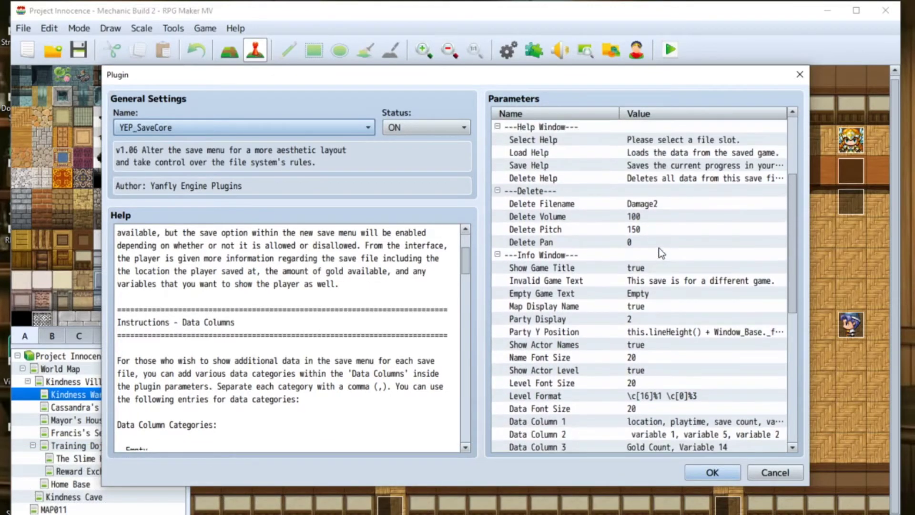
{"action": "scroll", "coordinate": [659, 248], "scroll_direction": "down", "scroll_amount": 4}
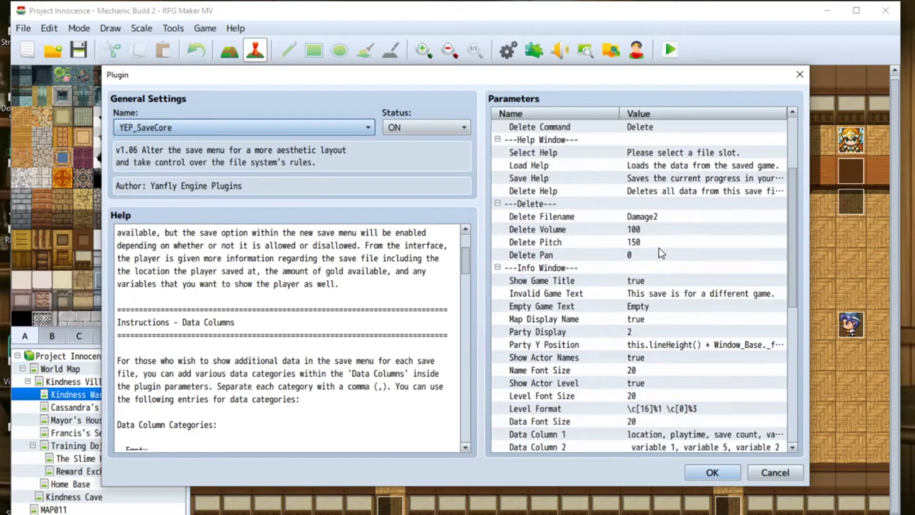
{"action": "scroll", "coordinate": [660, 244], "scroll_direction": "down", "scroll_amount": 1}
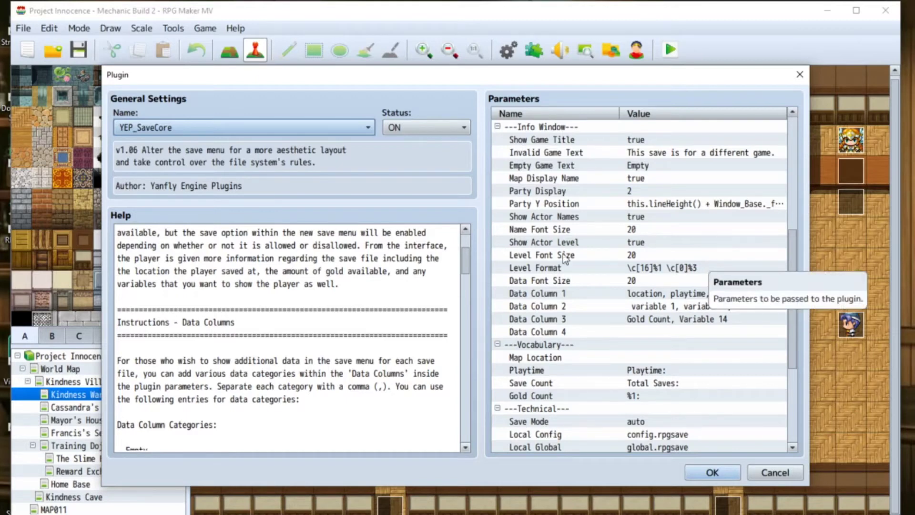
Read the plugin's help text on the Data Column categories, including Location, Playtime, Gold Count, Variable x and custom text.
{"action": "scroll", "coordinate": [433, 296], "scroll_direction": "down", "scroll_amount": 2}
{"action": "scroll", "coordinate": [434, 296], "scroll_direction": "down", "scroll_amount": 2}
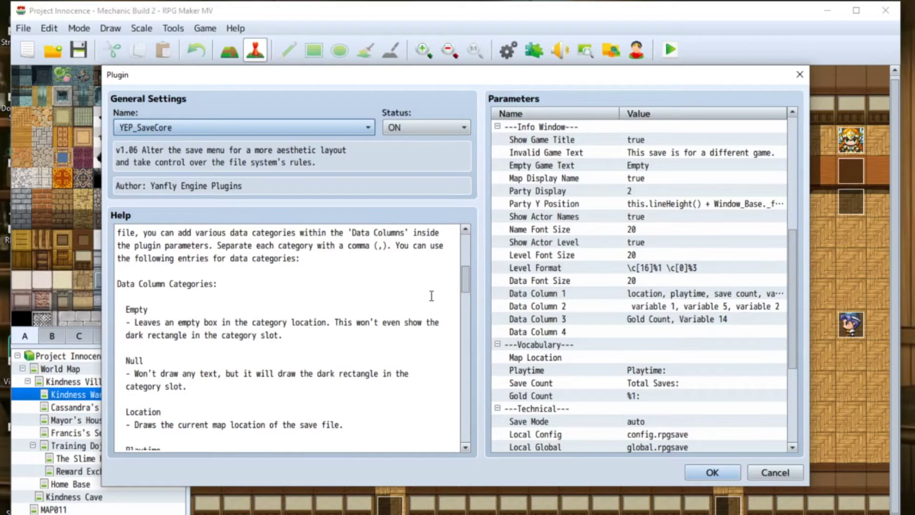
{"action": "scroll", "coordinate": [329, 331], "scroll_direction": "down", "scroll_amount": 1}
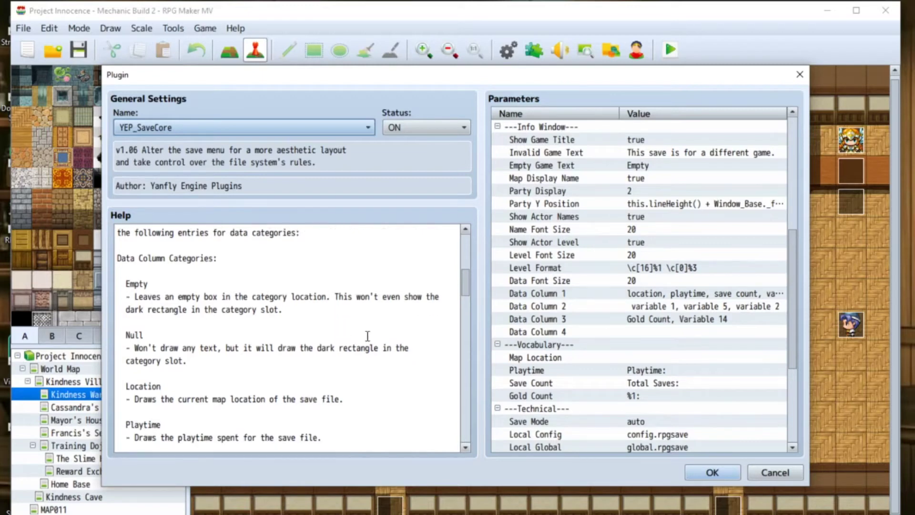
{"action": "scroll", "coordinate": [295, 342], "scroll_direction": "down", "scroll_amount": 3}
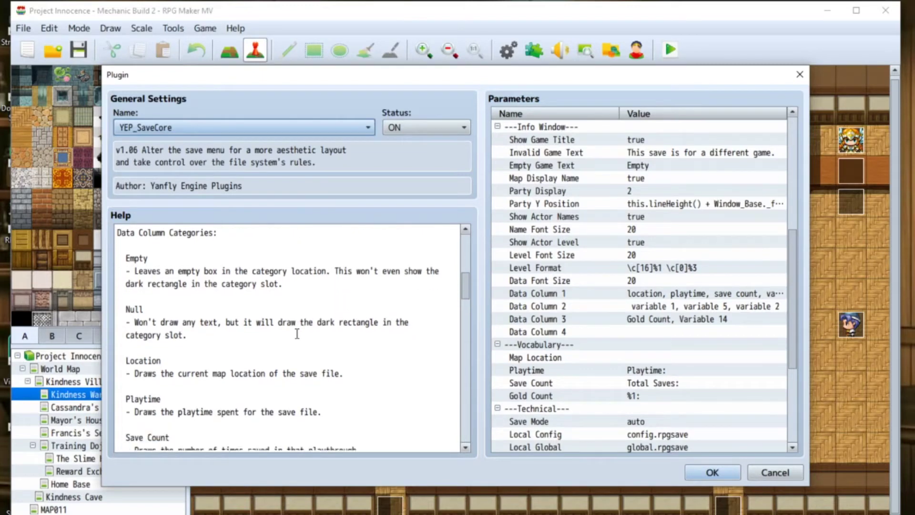
{"action": "scroll", "coordinate": [299, 330], "scroll_direction": "down", "scroll_amount": 1}
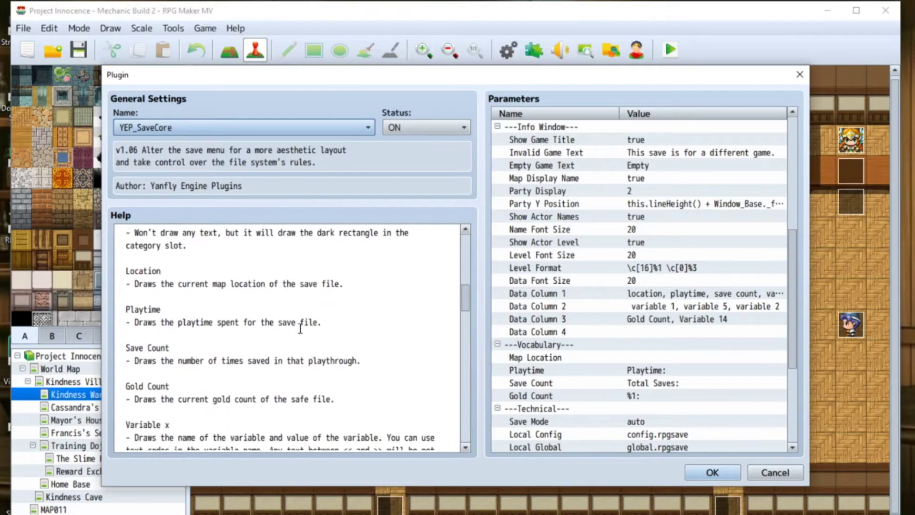
{"action": "scroll", "coordinate": [300, 329], "scroll_direction": "down", "scroll_amount": 3}
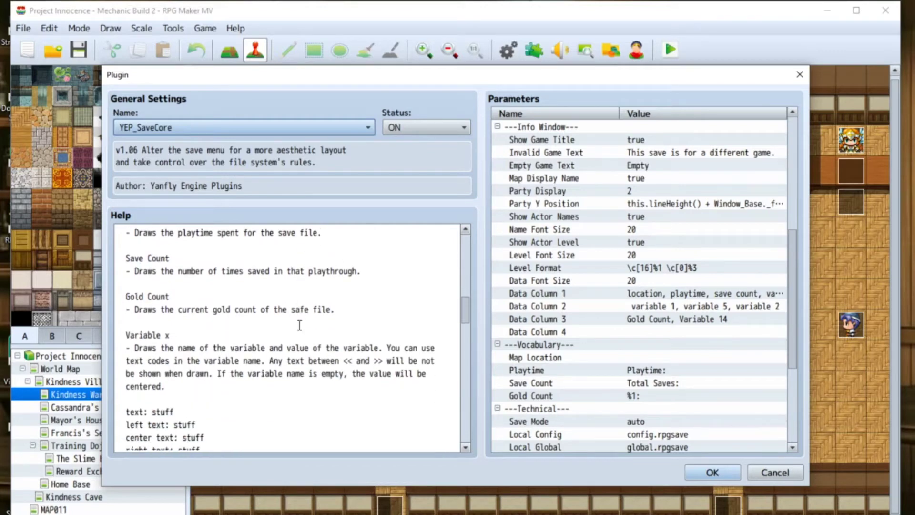
{"action": "scroll", "coordinate": [300, 325], "scroll_direction": "down", "scroll_amount": 1}
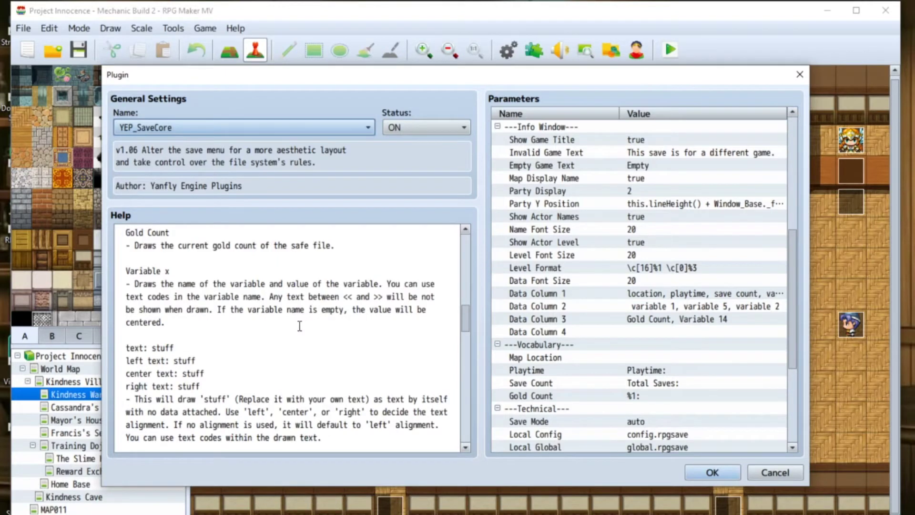
{"action": "scroll", "coordinate": [310, 297], "scroll_direction": "up", "scroll_amount": 5}
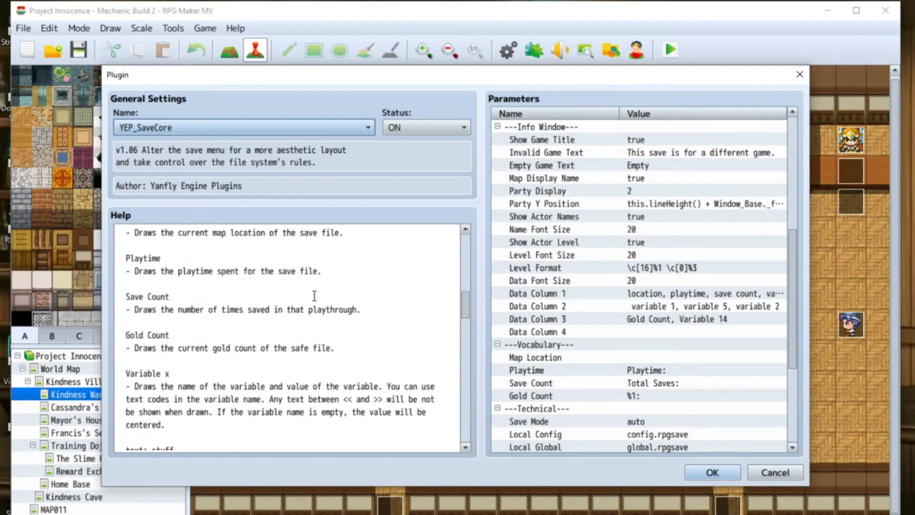
Reread the help entries for the data column categories from Empty and Null through Save Count, Variable x and aligned text.
{"action": "scroll", "coordinate": [313, 296], "scroll_direction": "up", "scroll_amount": 2}
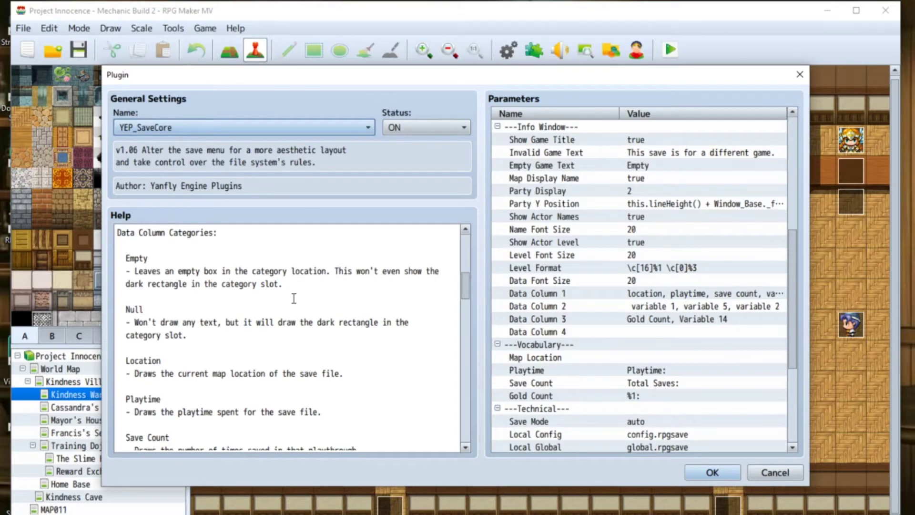
{"action": "scroll", "coordinate": [336, 322], "scroll_direction": "down", "scroll_amount": 1}
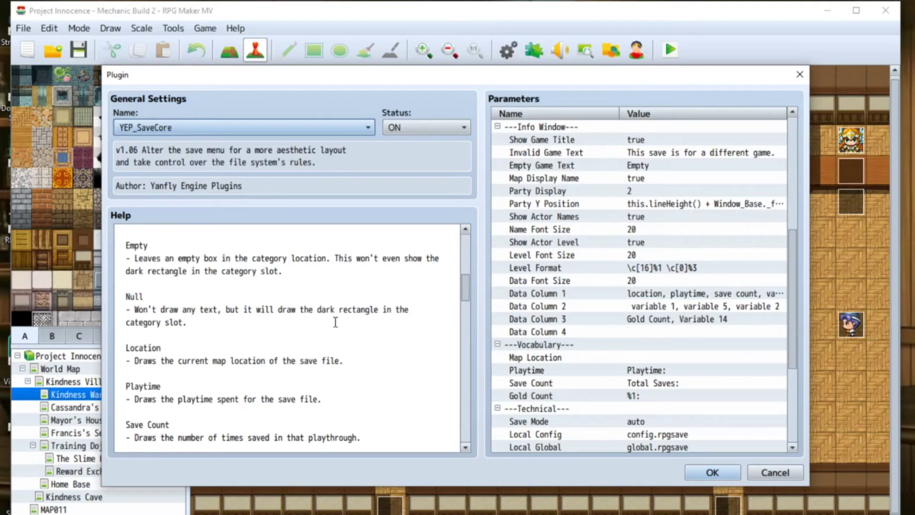
{"action": "scroll", "coordinate": [335, 322], "scroll_direction": "down", "scroll_amount": 2}
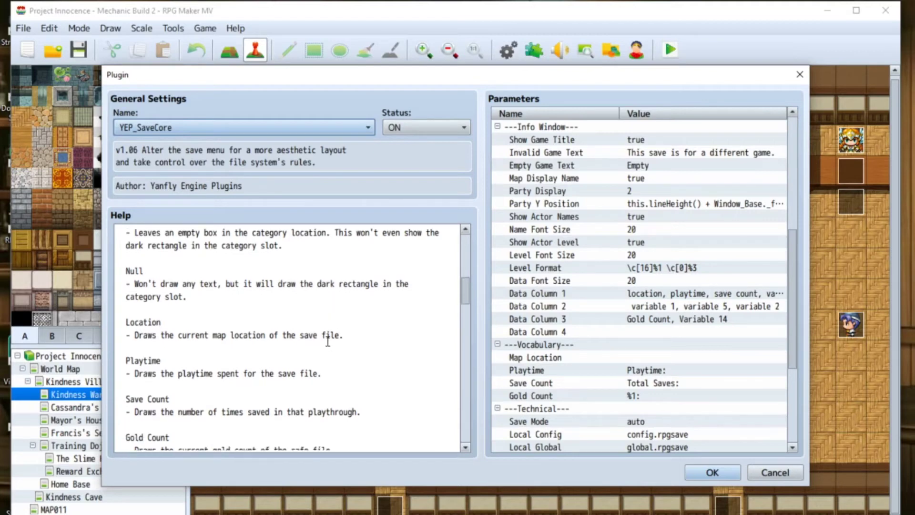
{"action": "scroll", "coordinate": [331, 350], "scroll_direction": "down", "scroll_amount": 3}
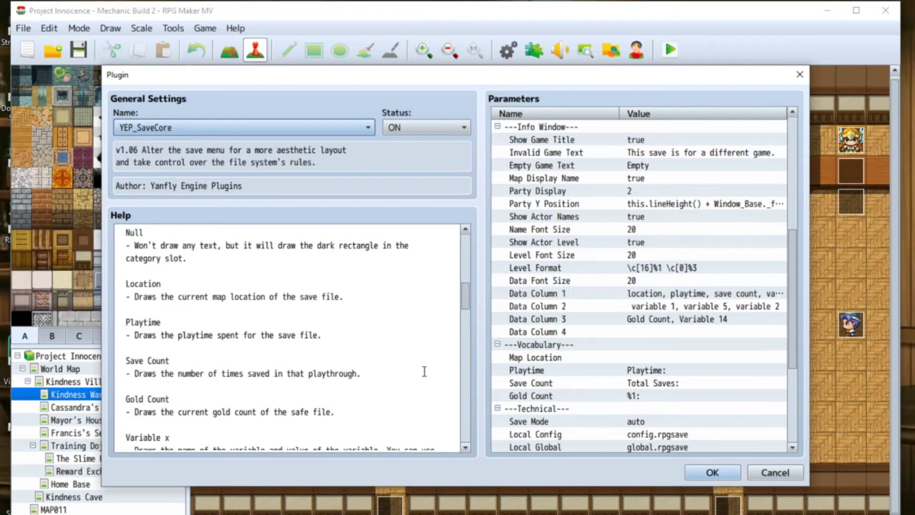
{"action": "scroll", "coordinate": [399, 336], "scroll_direction": "down", "scroll_amount": 1}
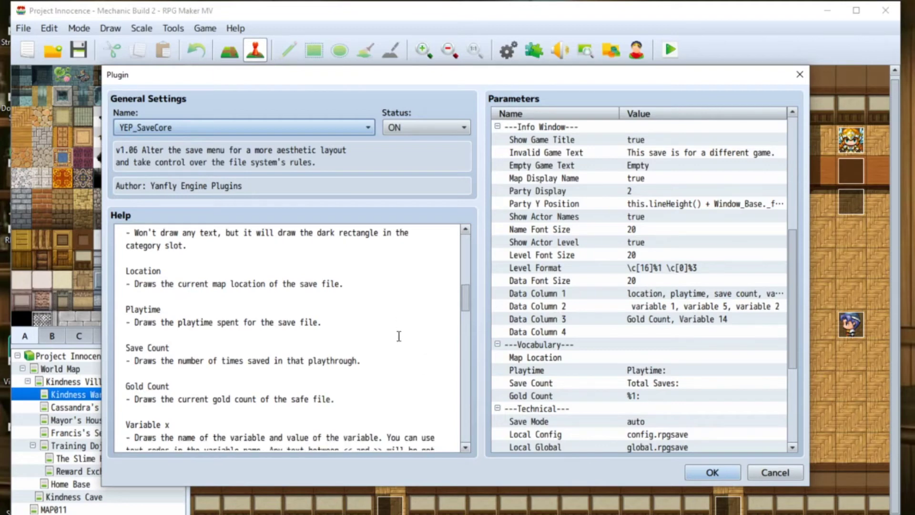
{"action": "scroll", "coordinate": [399, 336], "scroll_direction": "down", "scroll_amount": 2}
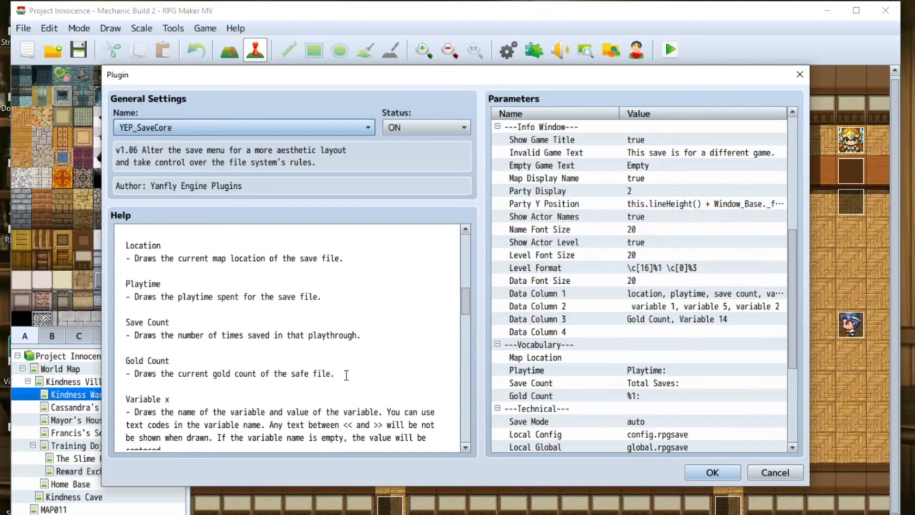
{"action": "scroll", "coordinate": [356, 357], "scroll_direction": "down", "scroll_amount": 1}
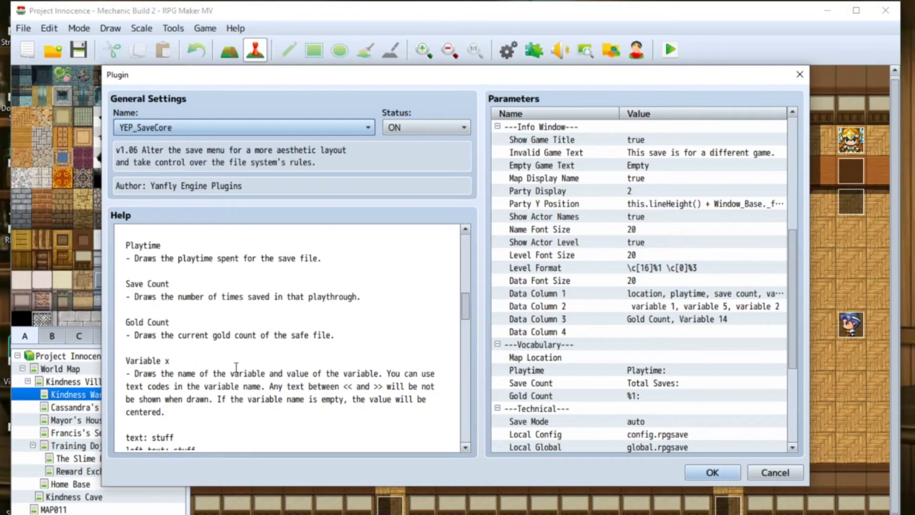
{"action": "scroll", "coordinate": [254, 339], "scroll_direction": "down", "scroll_amount": 3}
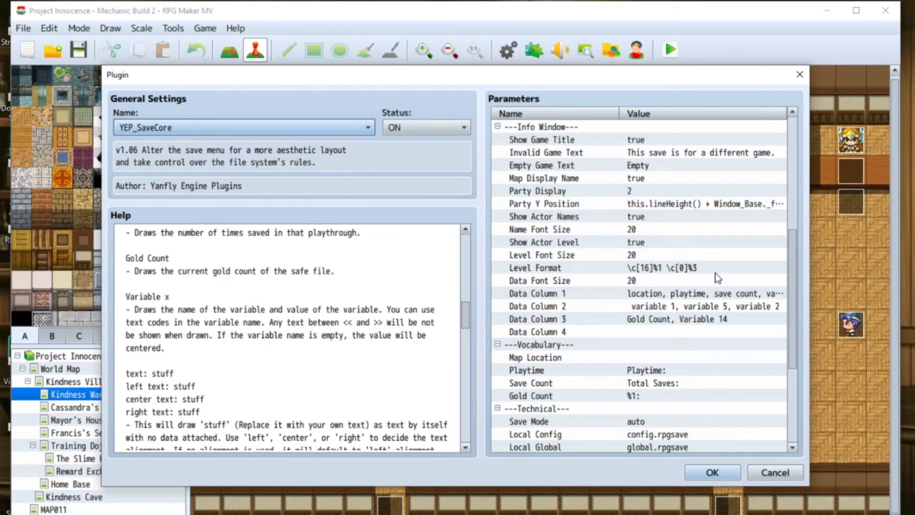
Open the Data Column 1, Data Column 2 and Data Column 3 parameters to review their entries, closing each without edits.
{"action": "scroll", "coordinate": [715, 277], "scroll_direction": "down", "scroll_amount": 1}
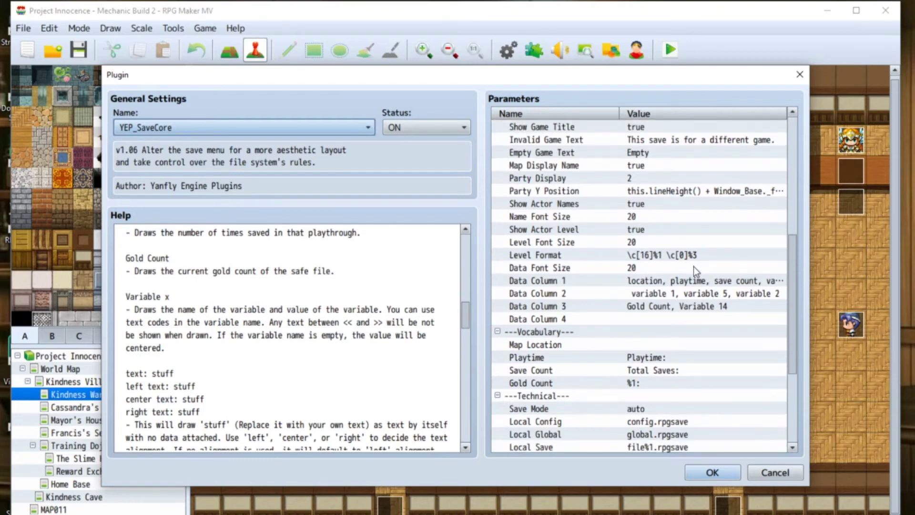
{"action": "left_click", "coordinate": [565, 285]}
{"action": "double_click", "coordinate": [565, 285]}
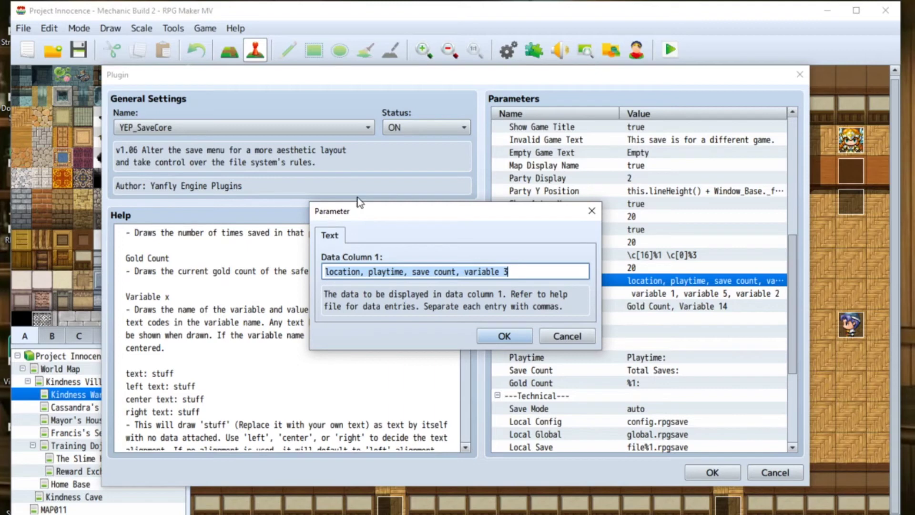
{"action": "left_click", "coordinate": [503, 335]}
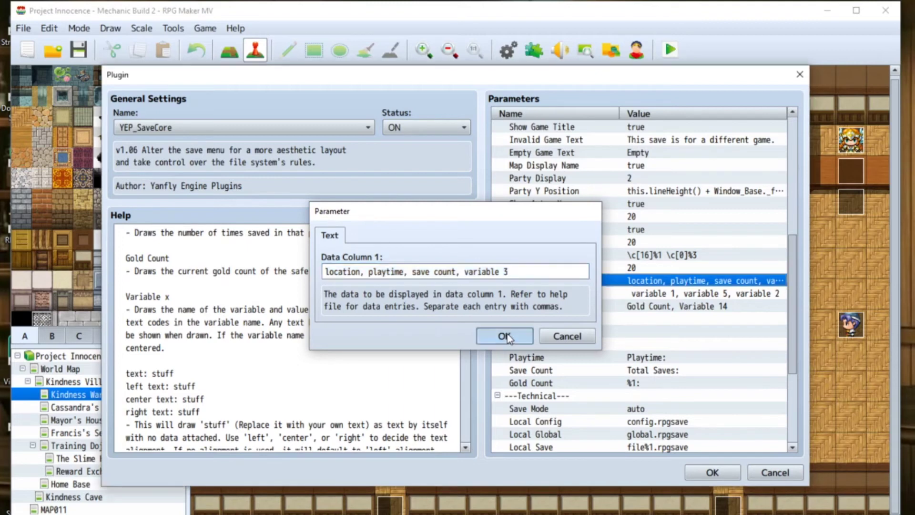
{"action": "double_click", "coordinate": [579, 305]}
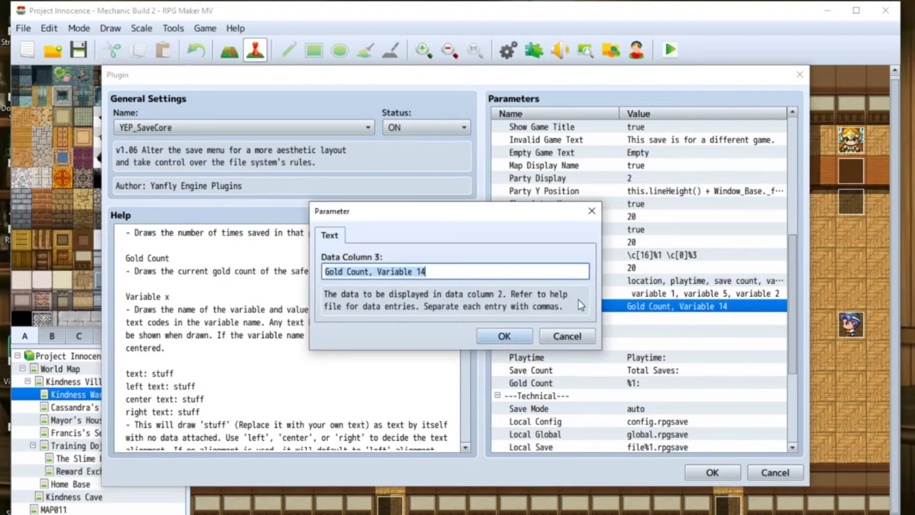
{"action": "key", "text": "Escape"}
{"action": "double_click", "coordinate": [595, 294]}
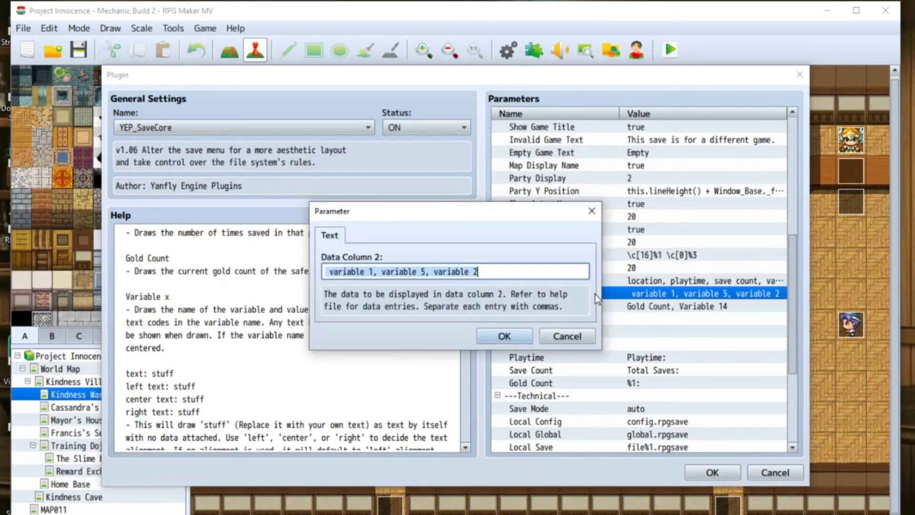
{"action": "left_click", "coordinate": [492, 271]}
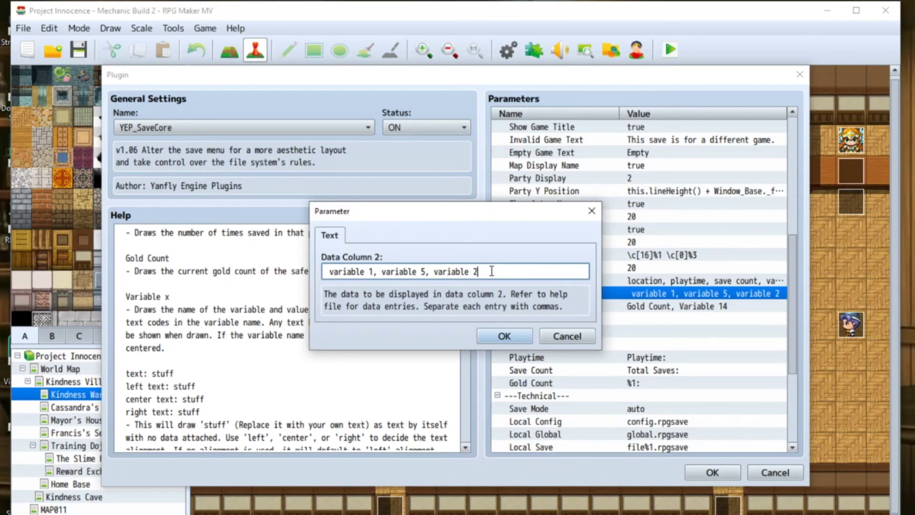
{"action": "left_click", "coordinate": [500, 336]}
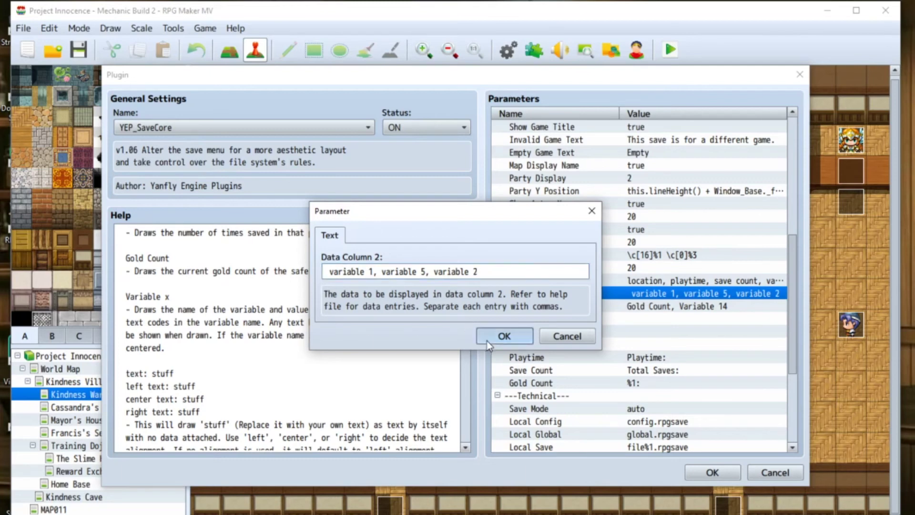
{"action": "double_click", "coordinate": [727, 307]}
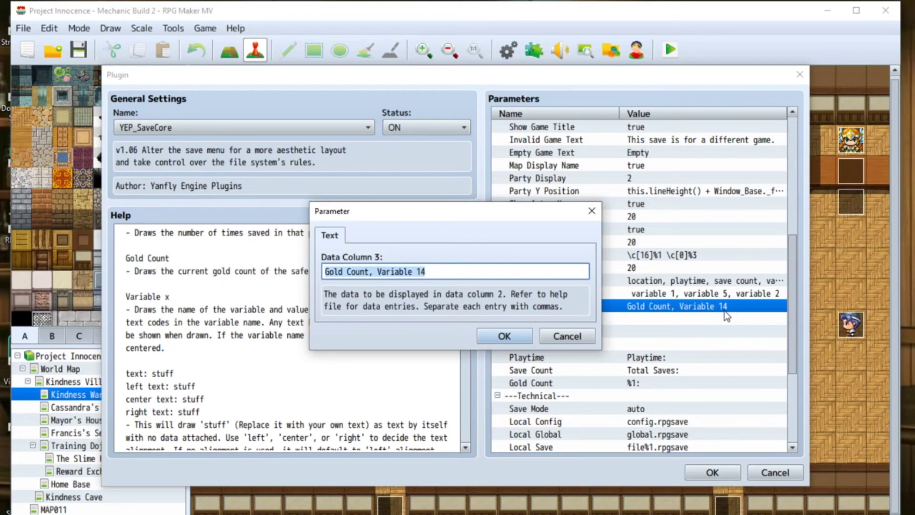
{"action": "left_click", "coordinate": [530, 336]}
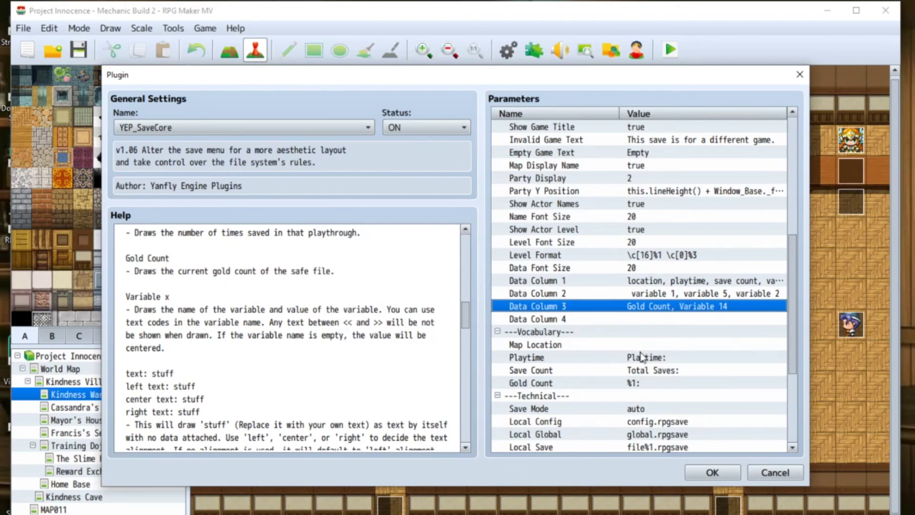
Review the Vocabulary and Technical parameters and highlight the help paragraph on Technical - Save Modes.
{"action": "scroll", "coordinate": [597, 366], "scroll_direction": "up", "scroll_amount": 1}
{"action": "scroll", "coordinate": [651, 268], "scroll_direction": "down", "scroll_amount": 3}
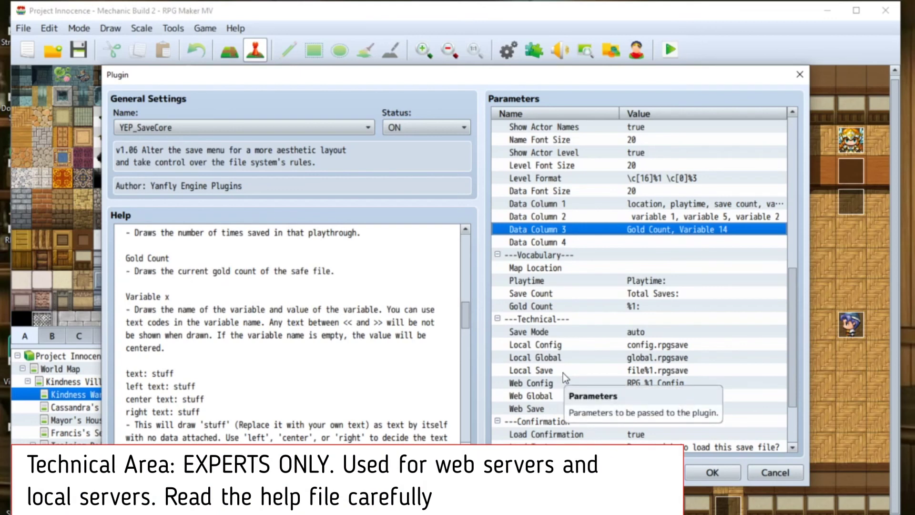
{"action": "scroll", "coordinate": [353, 382], "scroll_direction": "down", "scroll_amount": 3}
{"action": "scroll", "coordinate": [353, 383], "scroll_direction": "down", "scroll_amount": 3}
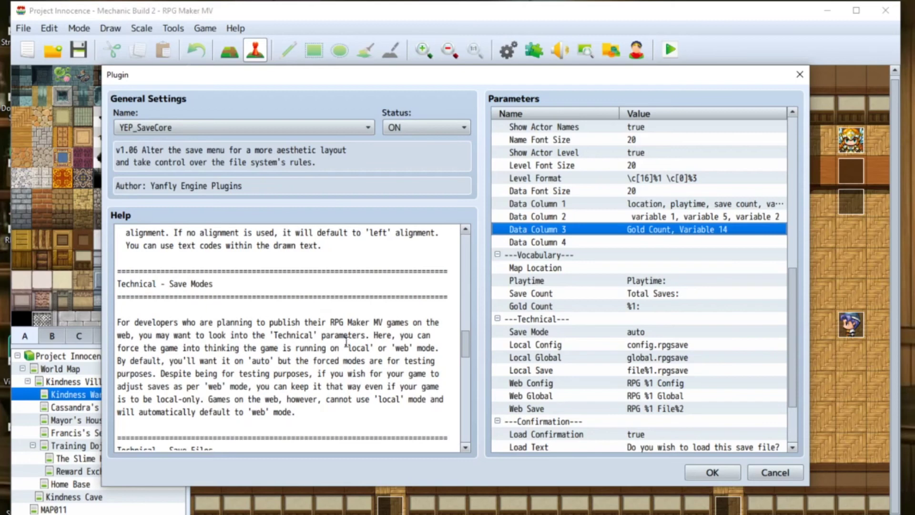
{"action": "left_click_drag", "start_coordinate": [118, 323], "coordinate": [359, 416]}
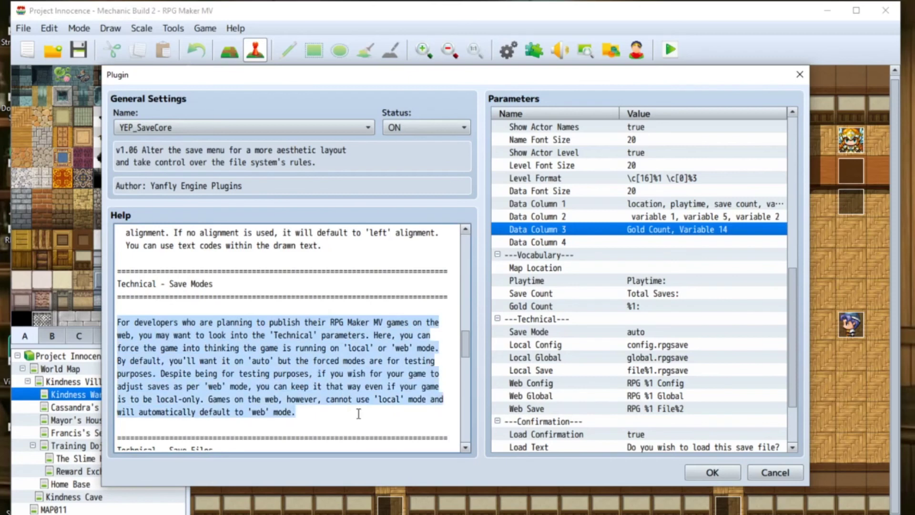
Read the Technical - Save Files help section, highlighting the local filename paragraph and continuing through the web save advice to the Changelog.
{"action": "scroll", "coordinate": [361, 370], "scroll_direction": "down", "scroll_amount": 3}
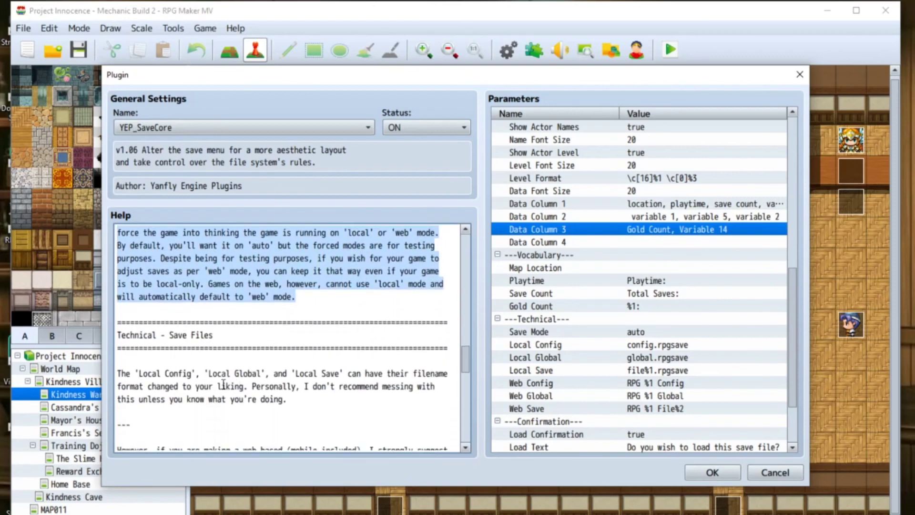
{"action": "left_click_drag", "start_coordinate": [148, 374], "coordinate": [312, 428]}
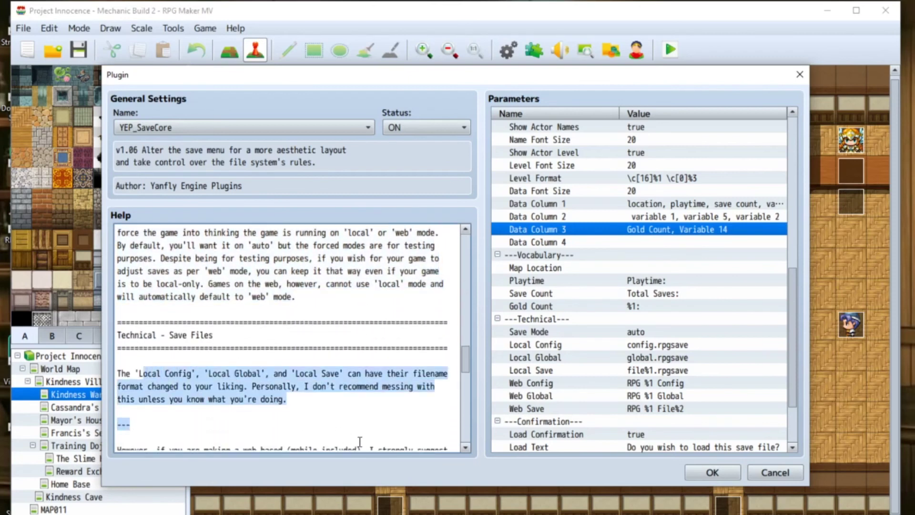
{"action": "scroll", "coordinate": [360, 441], "scroll_direction": "down", "scroll_amount": 3}
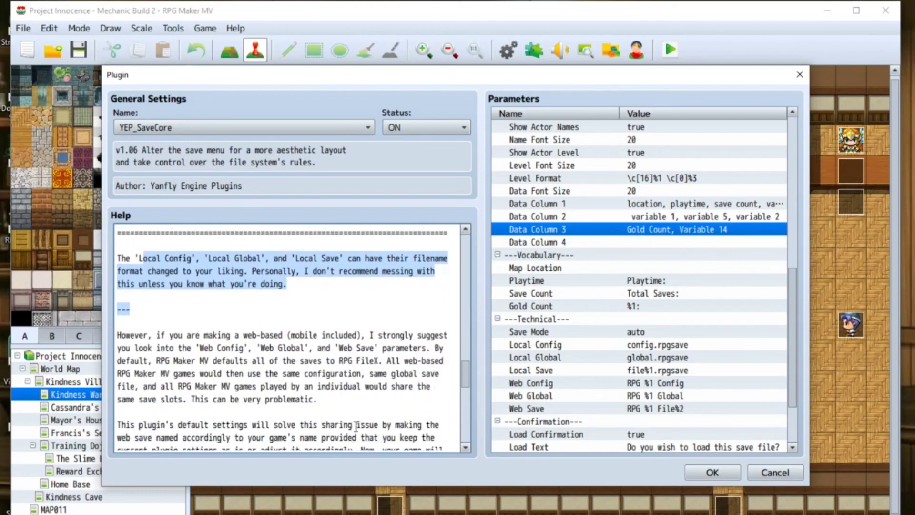
{"action": "scroll", "coordinate": [356, 424], "scroll_direction": "down", "scroll_amount": 1}
{"action": "scroll", "coordinate": [342, 401], "scroll_direction": "down", "scroll_amount": 1}
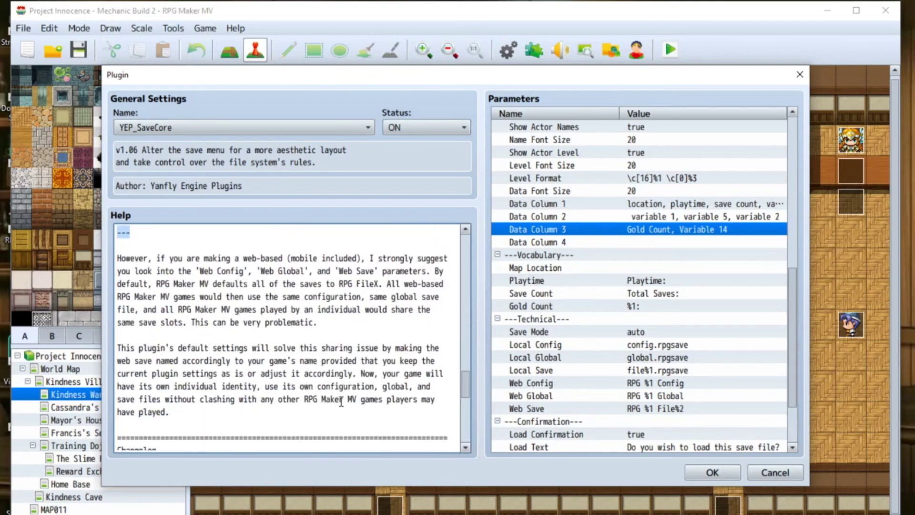
{"action": "scroll", "coordinate": [341, 401], "scroll_direction": "up", "scroll_amount": 1}
{"action": "scroll", "coordinate": [343, 395], "scroll_direction": "down", "scroll_amount": 1}
{"action": "scroll", "coordinate": [343, 395], "scroll_direction": "down", "scroll_amount": 1}
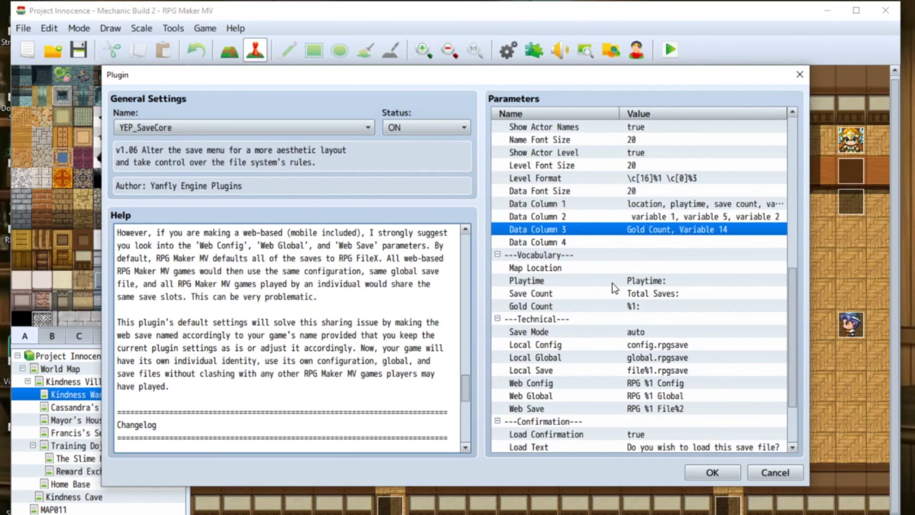
Return to the Technical - Save Modes help section, then accept the YEP_SaveCore settings to get back to the Plugin Manager.
{"action": "scroll", "coordinate": [434, 299], "scroll_direction": "up", "scroll_amount": 2}
{"action": "scroll", "coordinate": [435, 293], "scroll_direction": "up", "scroll_amount": 4}
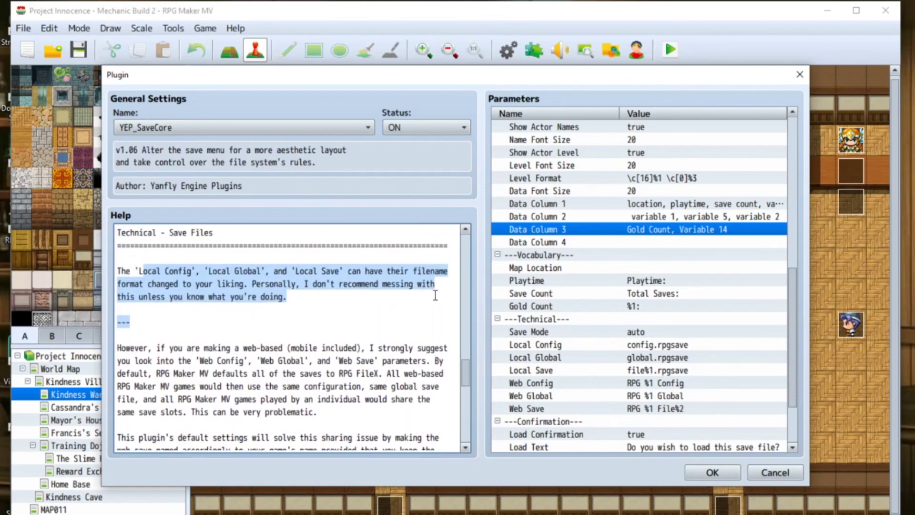
{"action": "scroll", "coordinate": [437, 285], "scroll_direction": "up", "scroll_amount": 3}
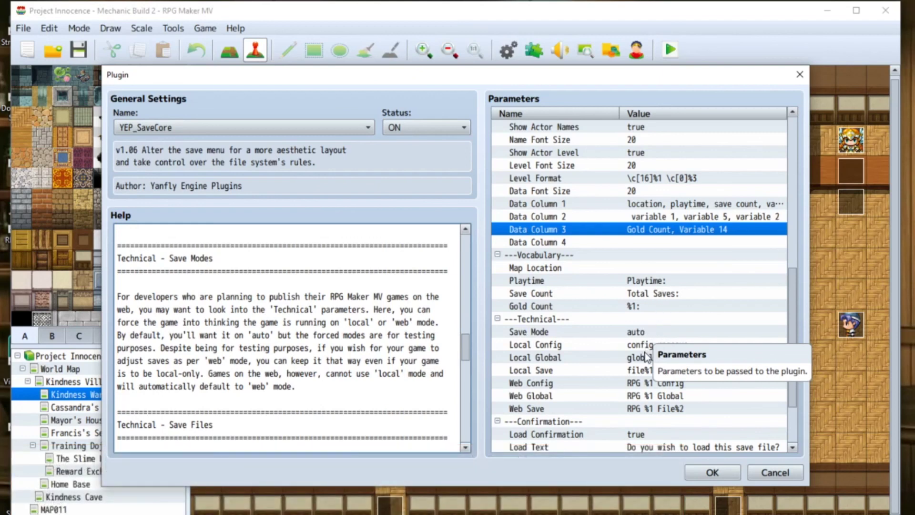
{"action": "left_click", "coordinate": [706, 470]}
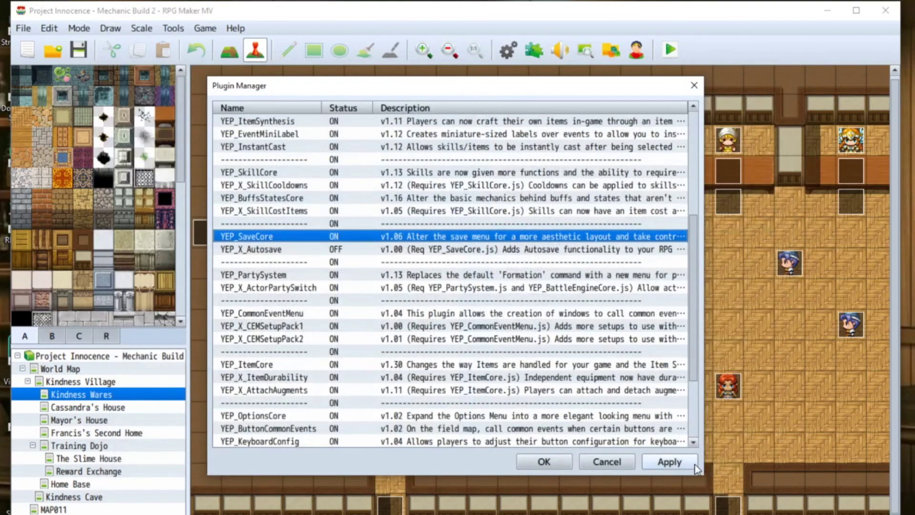